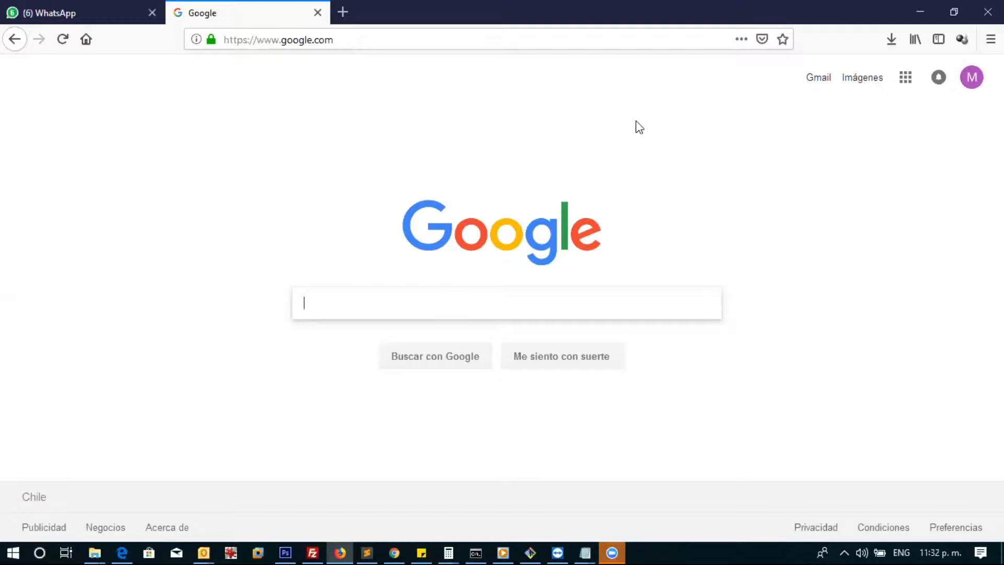
Step: Open Gmail from the Google home page and go to the mailbox's full settings
left_click(809, 78)
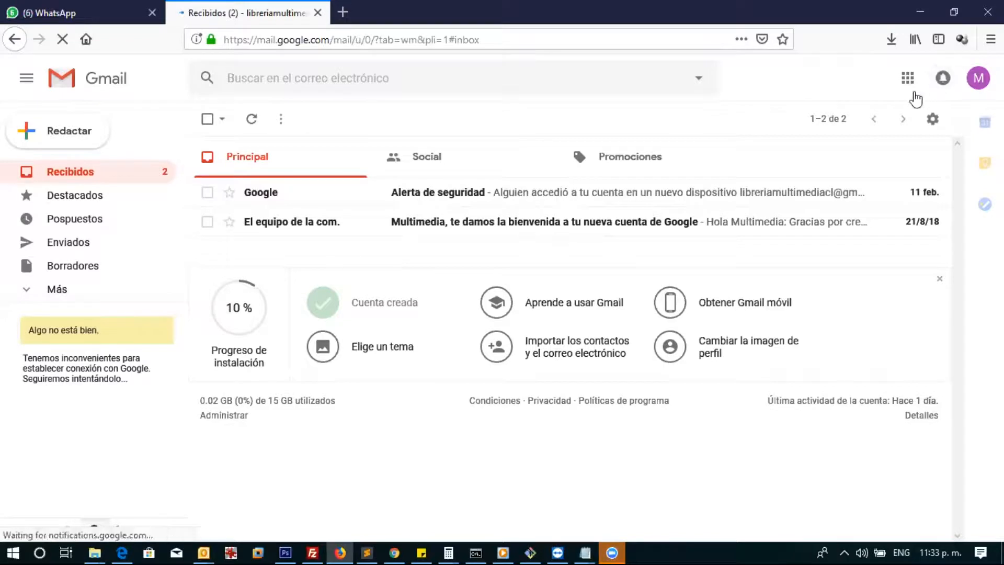
left_click(933, 120)
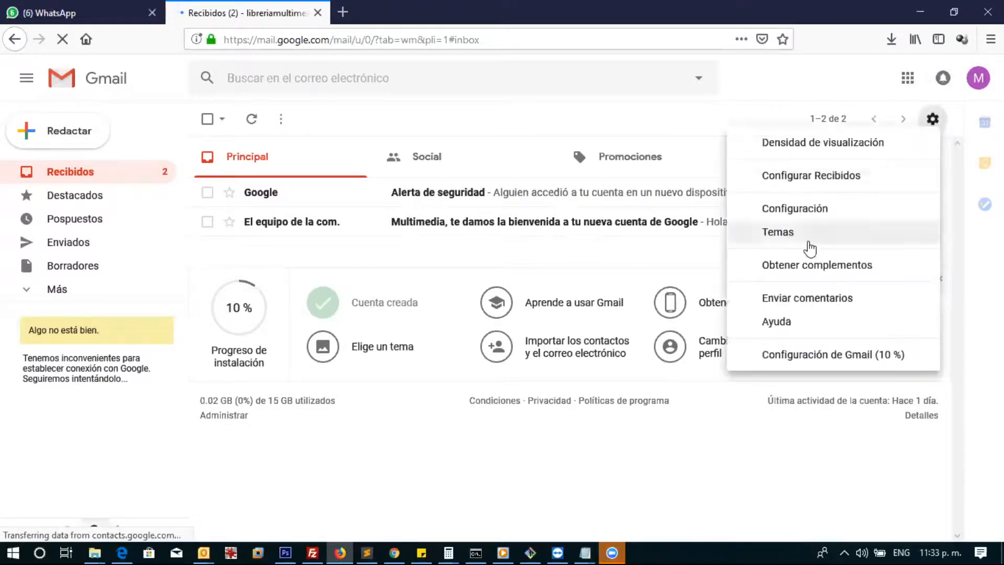
left_click(793, 212)
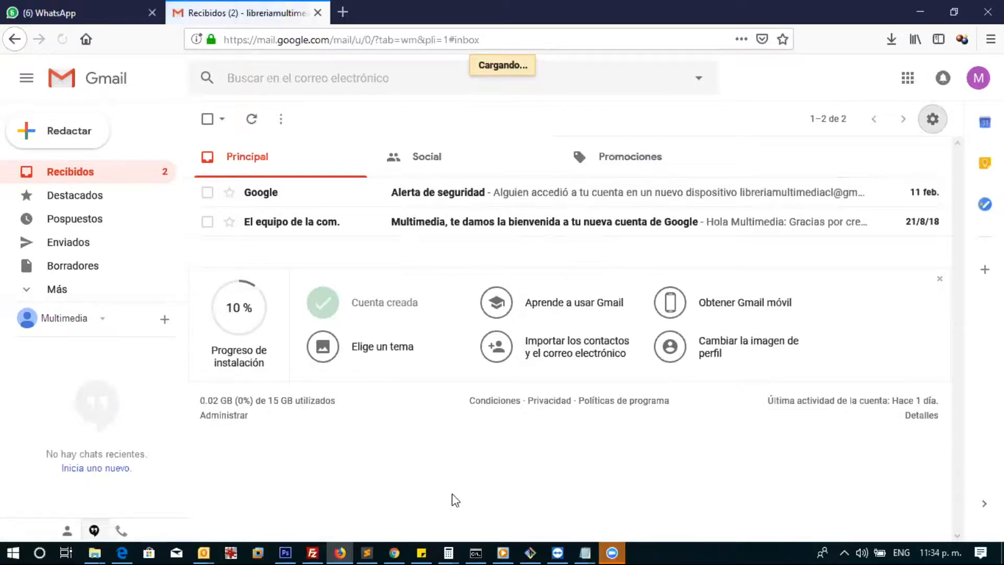
Step: Switch to Sublime Text and examine the mail account's login details, secure SSL/TLS servers and port settings
left_click(365, 548)
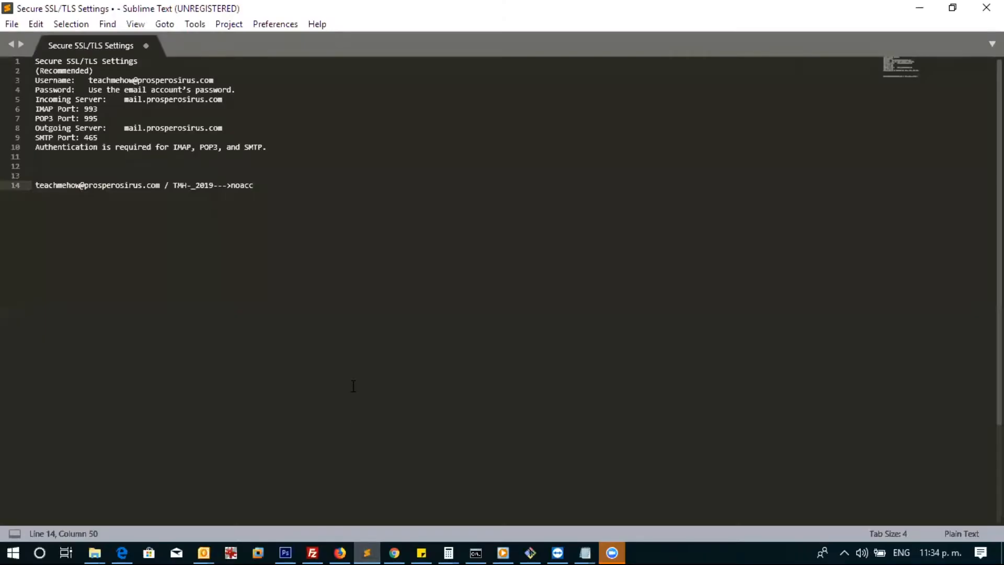
left_click_drag(160, 186, 35, 186)
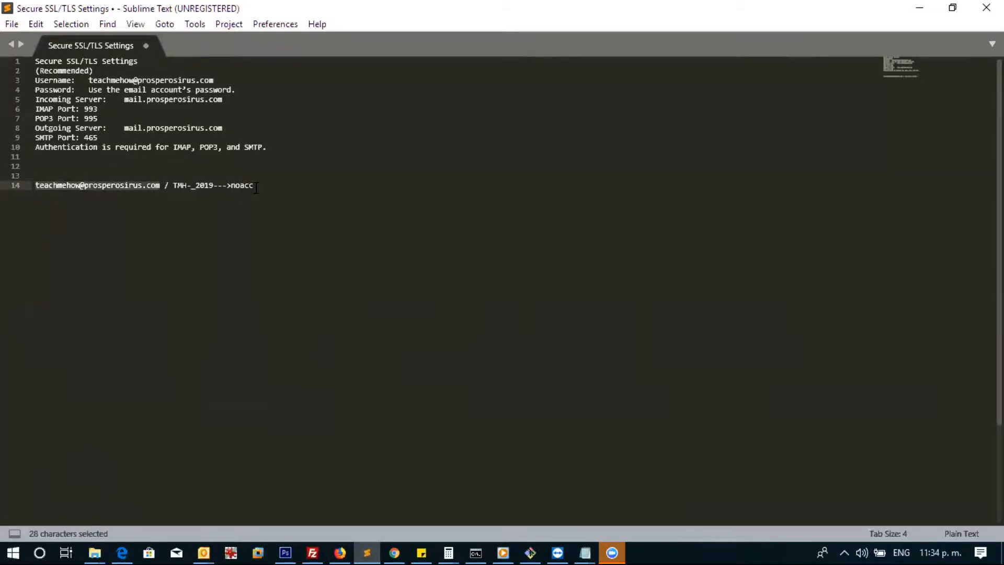
left_click_drag(257, 186, 176, 188)
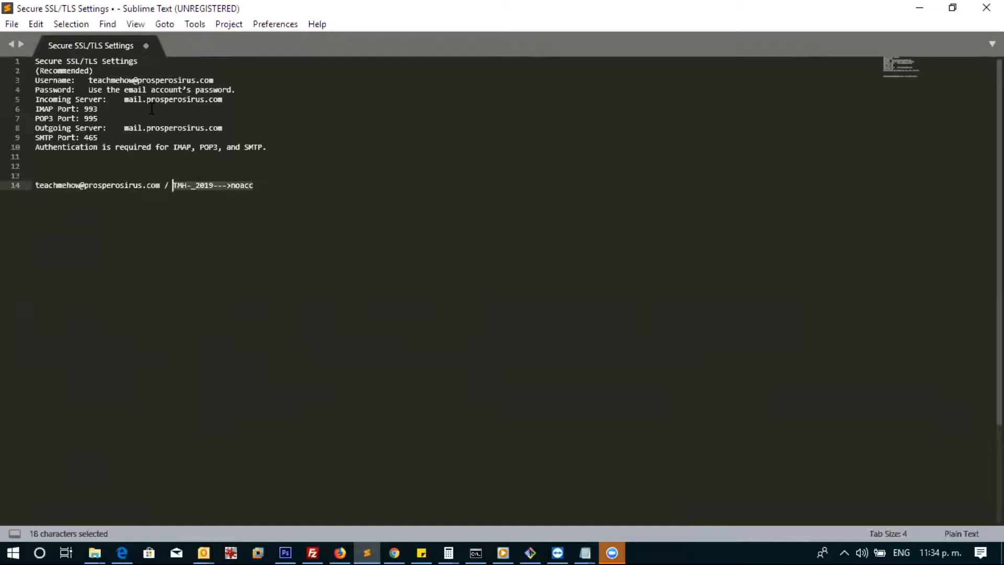
left_click_drag(267, 146, 36, 118)
left_click_drag(35, 79, 36, 71)
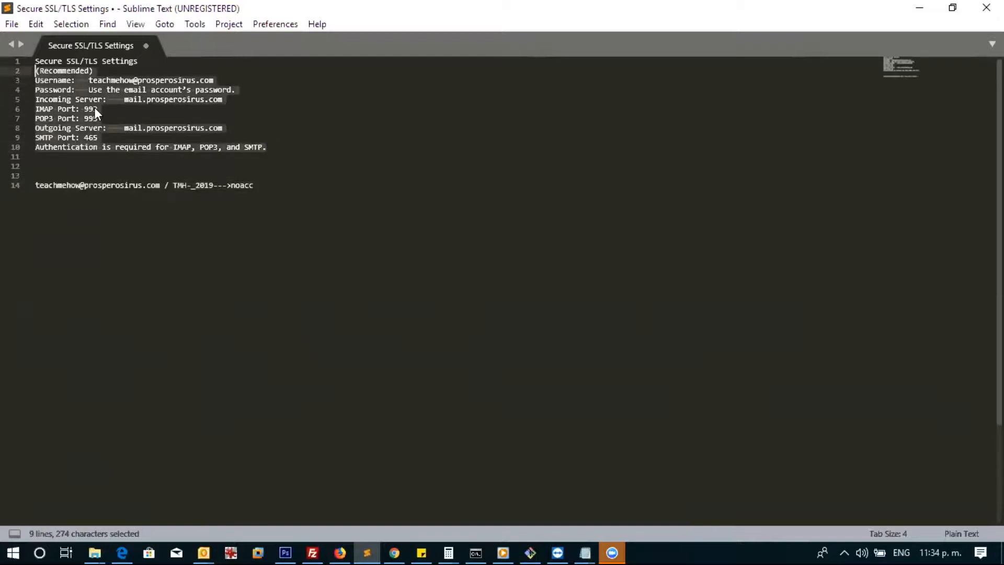
left_click(133, 129)
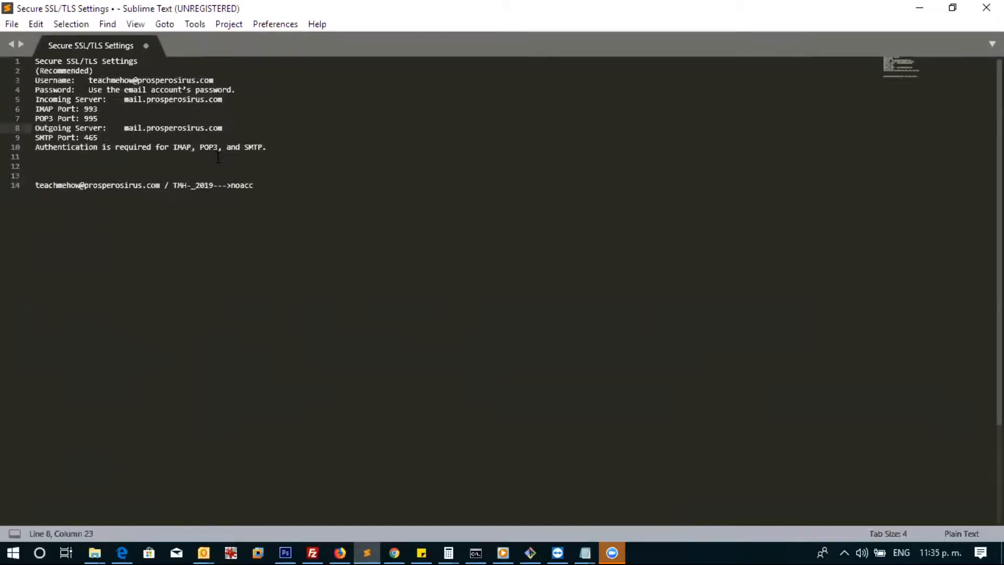
left_click_drag(273, 147, 29, 81)
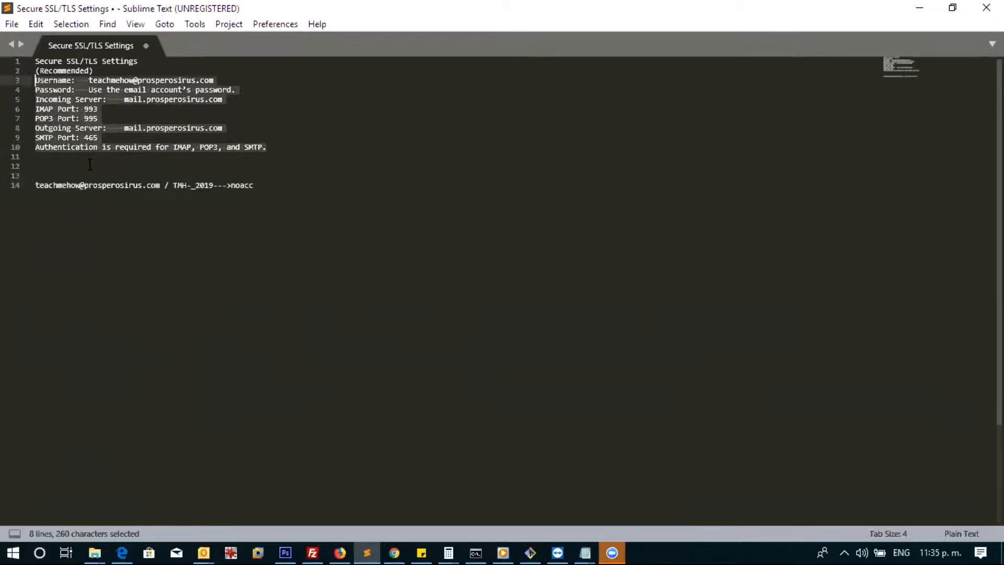
left_click(90, 165)
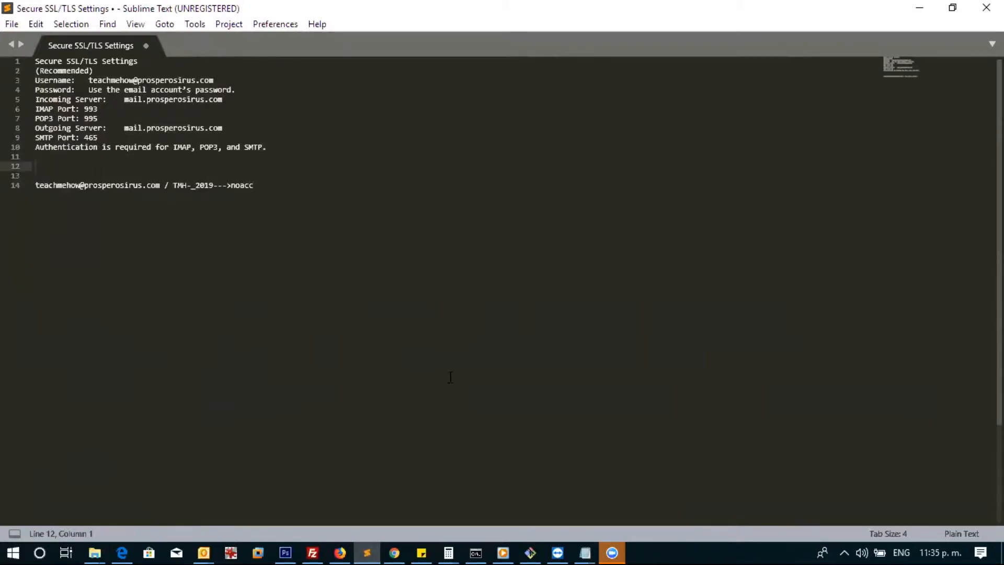
Step: Back in Gmail, open the TECHNOPRO eLearning send-as address from the accounts and import settings for editing, continuing to its SMTP server settings
left_click(340, 543)
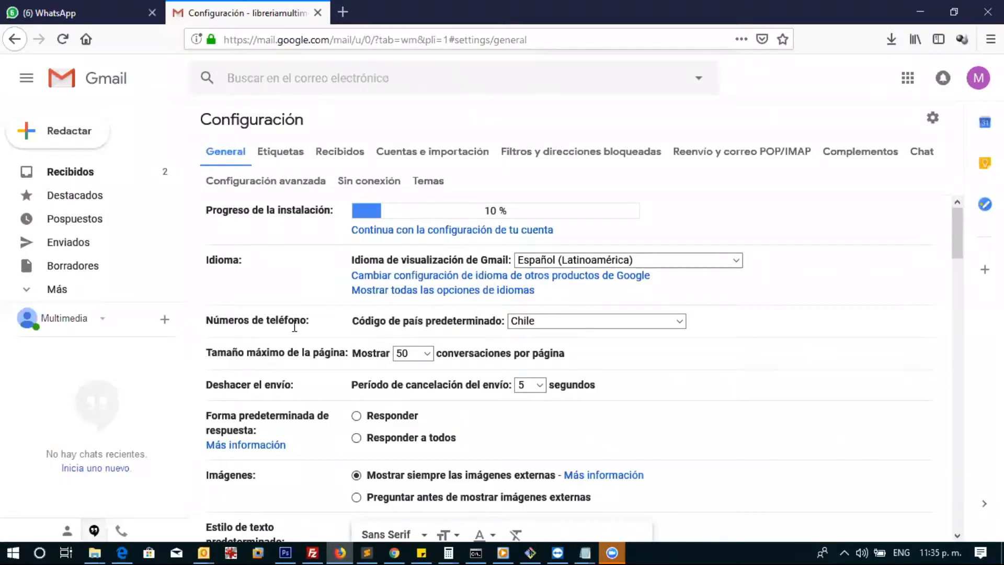
left_click(417, 159)
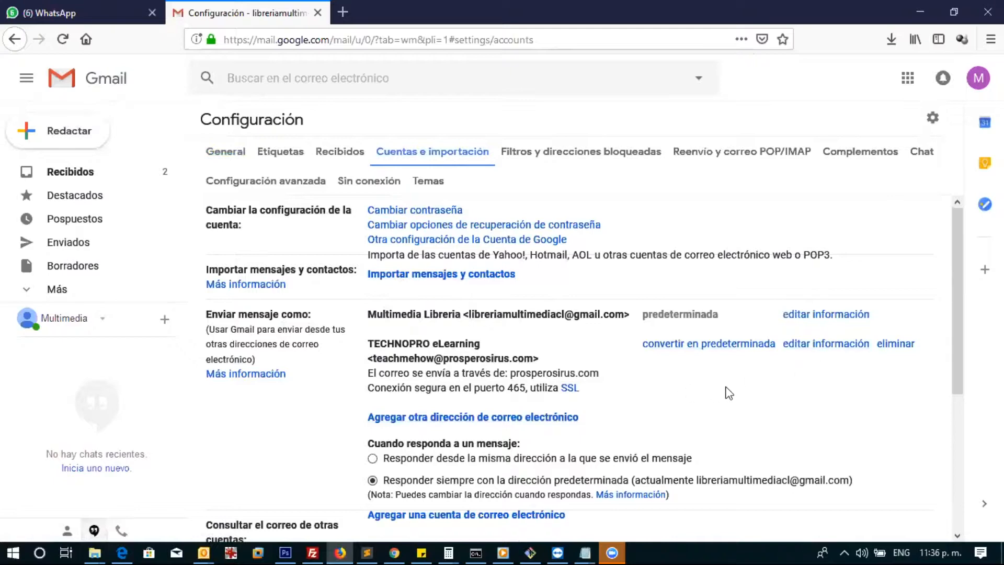
left_click(819, 355)
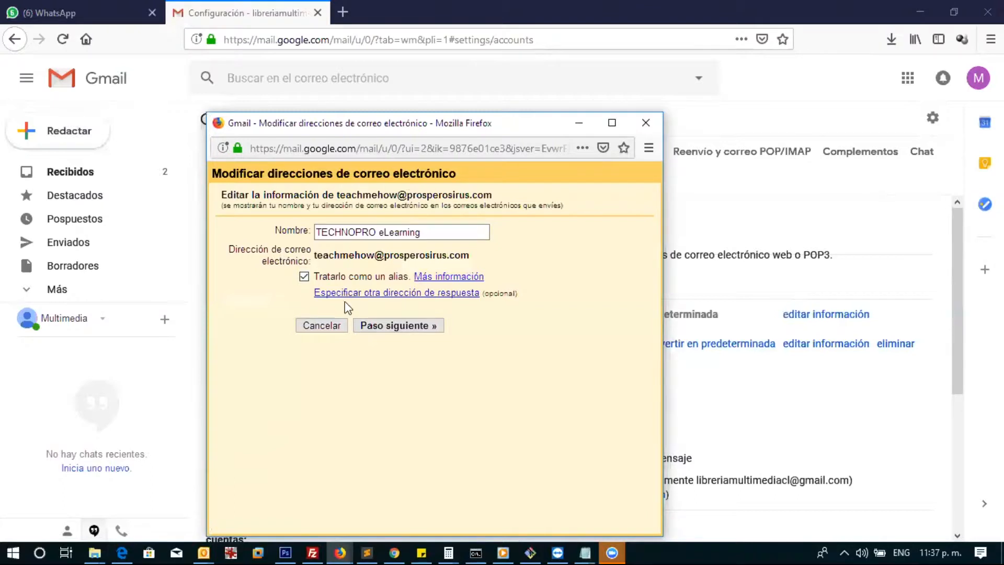
left_click(403, 328)
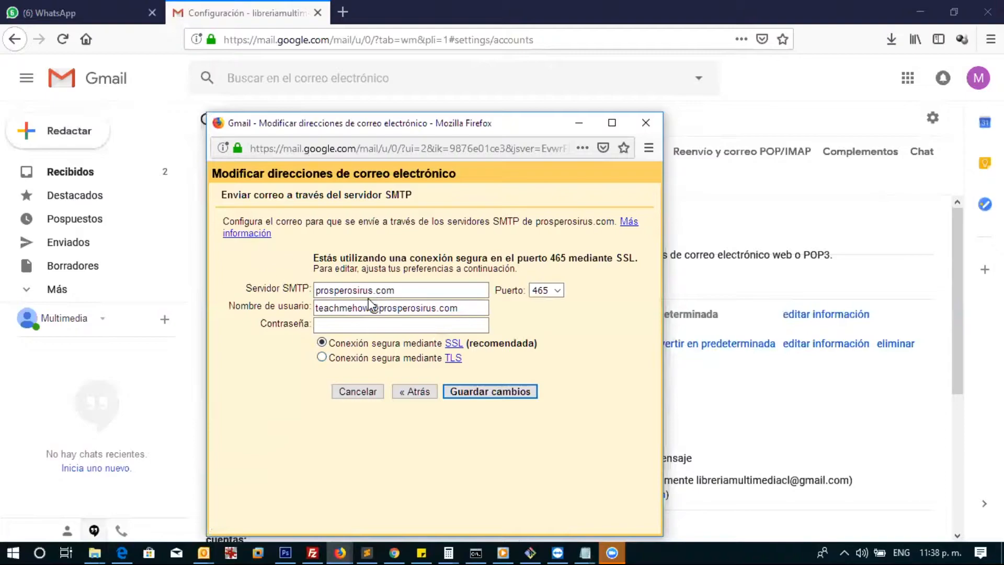
Step: Compare the SMTP server, port and username in the address editor with the mail settings noted in Sublime Text
left_click(369, 544)
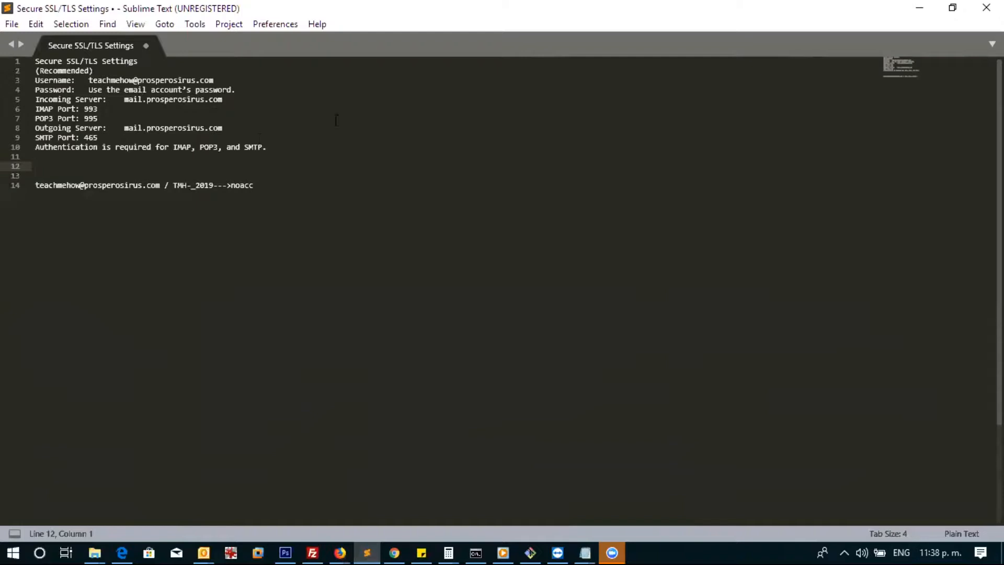
left_click(914, 10)
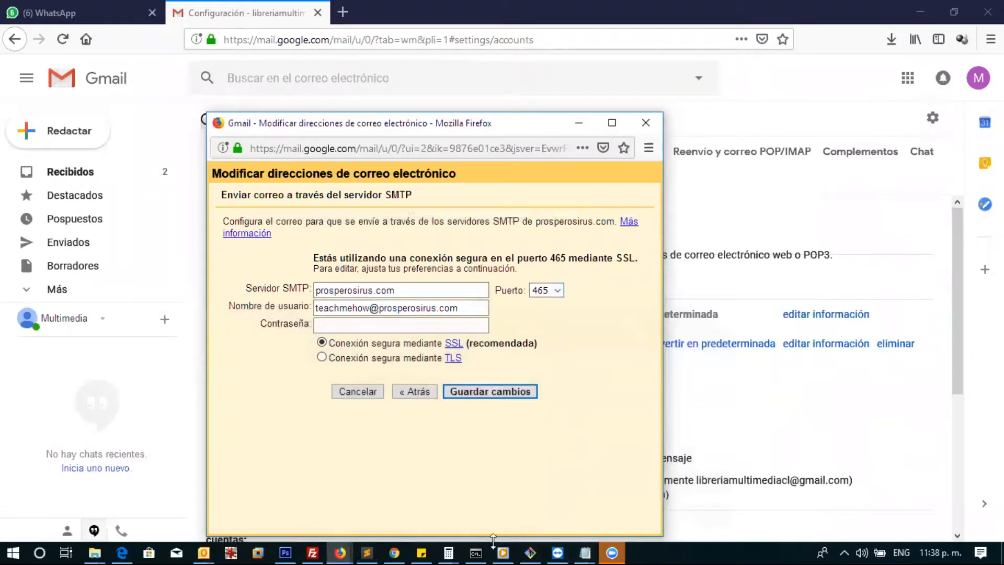
left_click(372, 544)
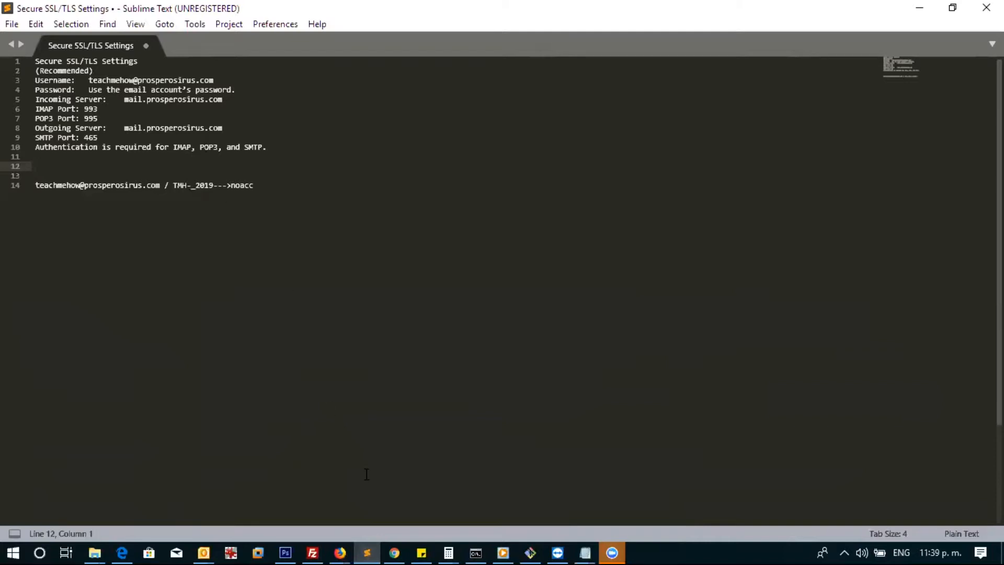
left_click(343, 541)
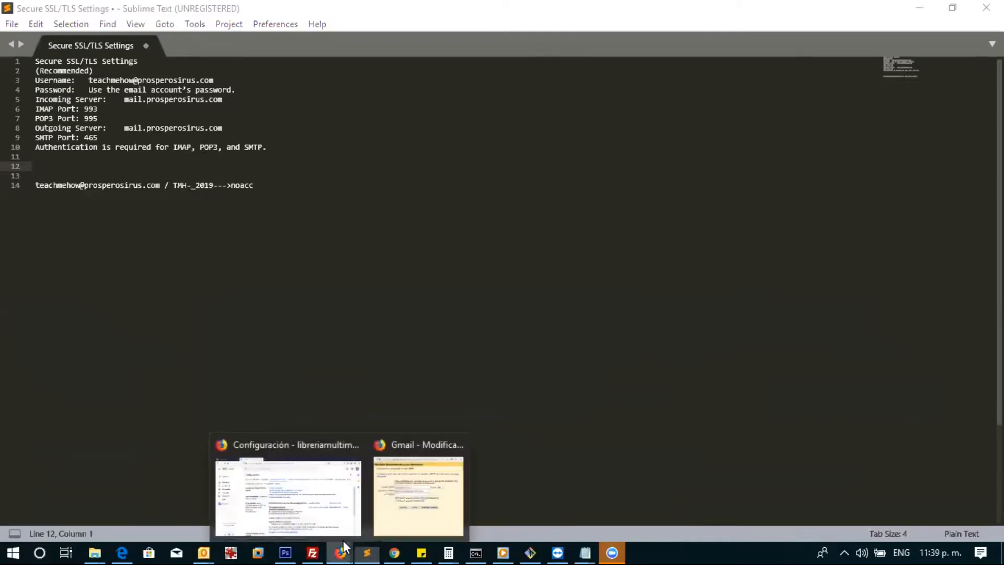
left_click(399, 518)
left_click(376, 325)
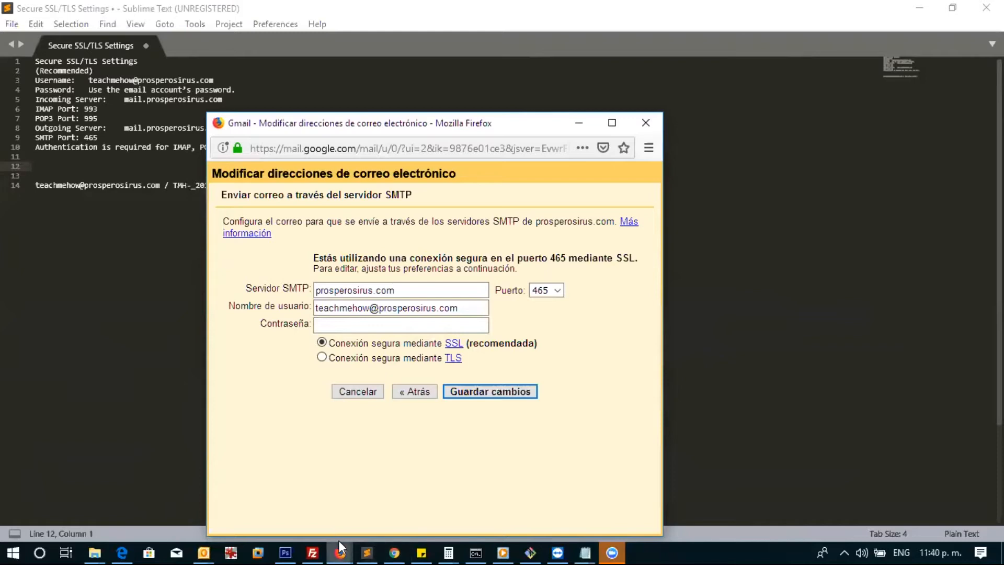
mouse_move(338, 544)
left_click(303, 512)
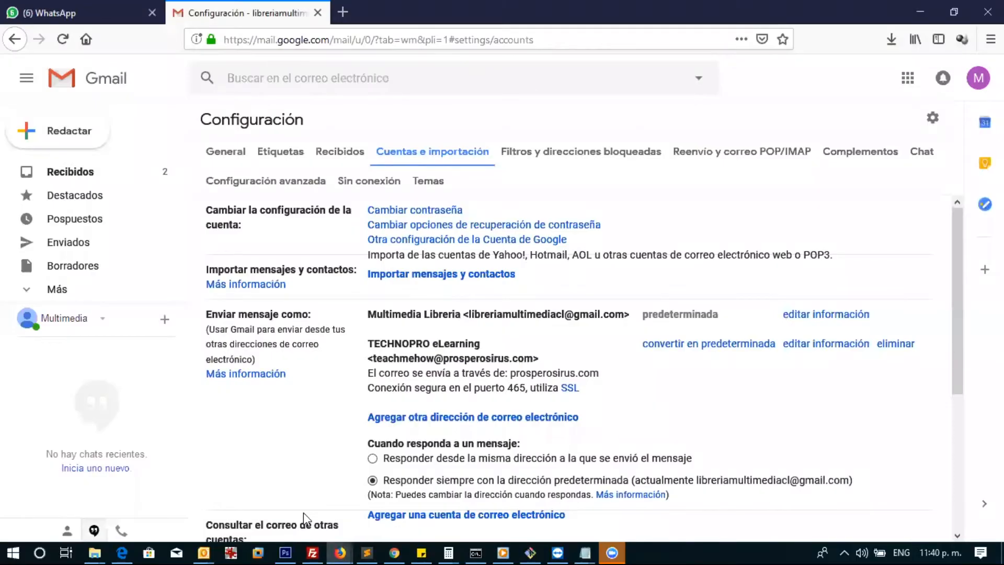
left_click(343, 12)
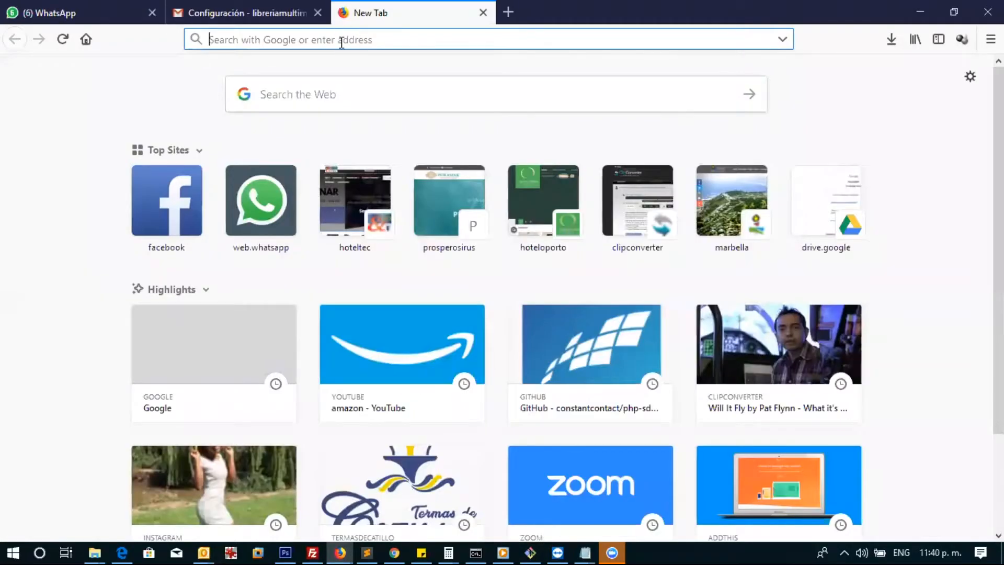
type("www.")
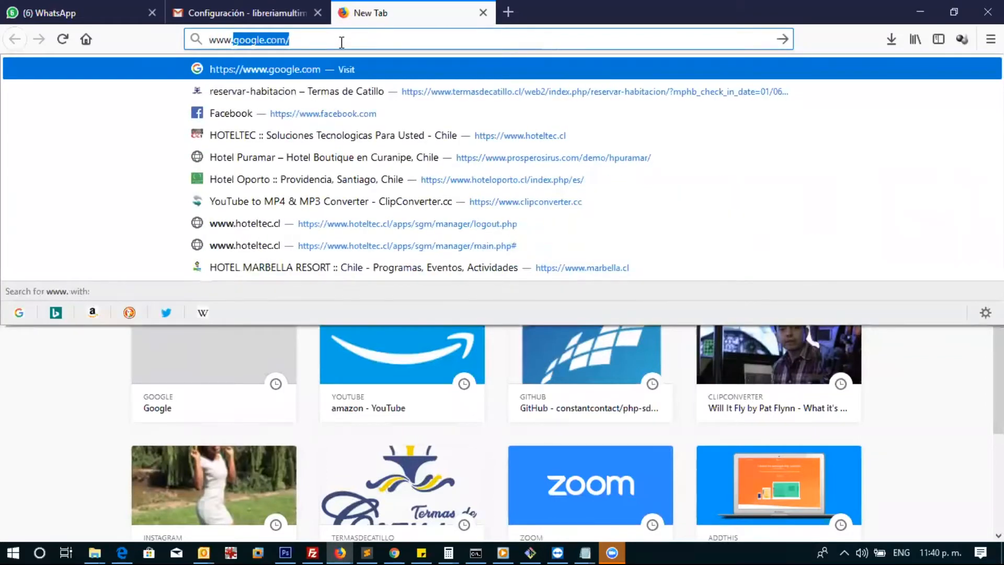
type("pros")
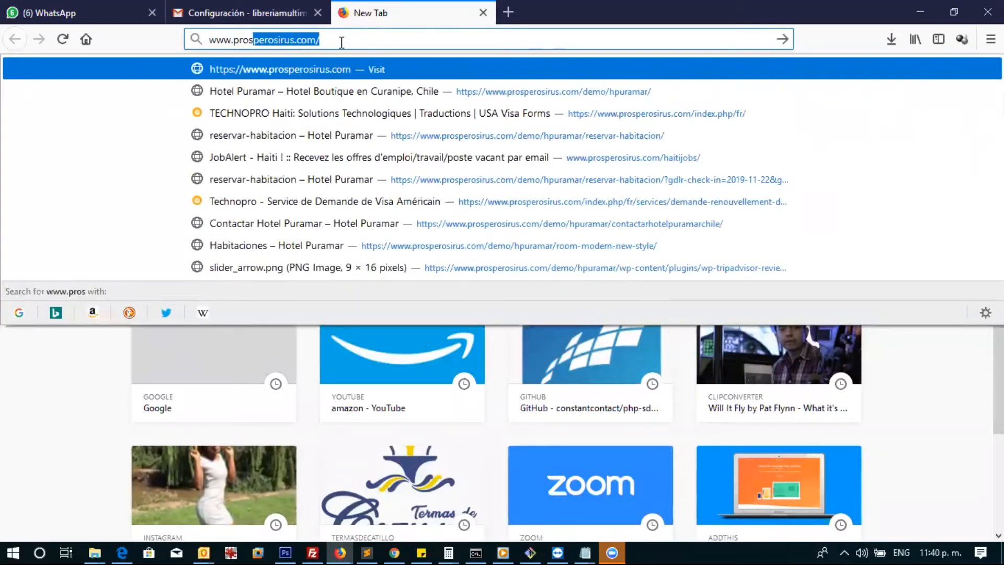
key("Escape")
type("webmail")
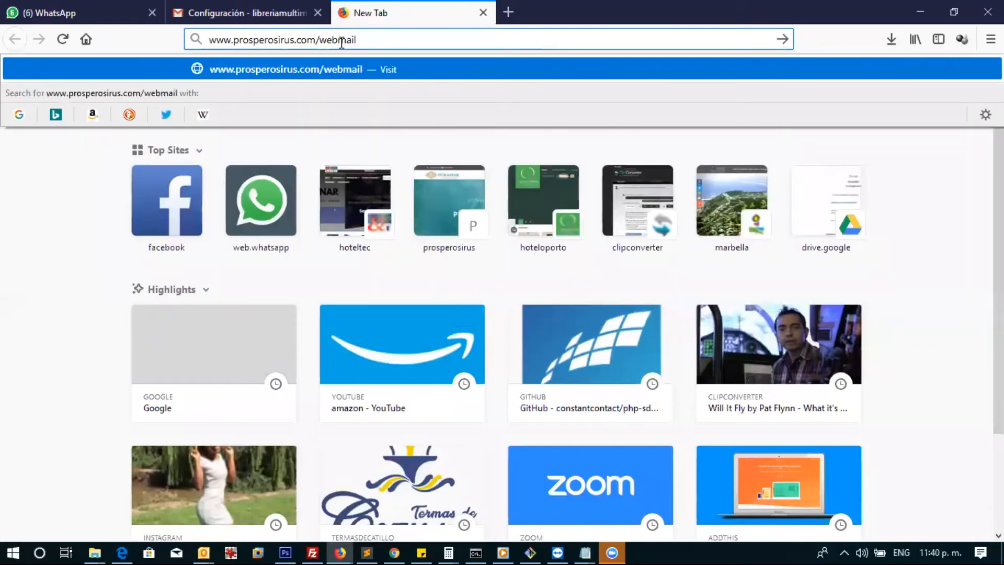
key("Return")
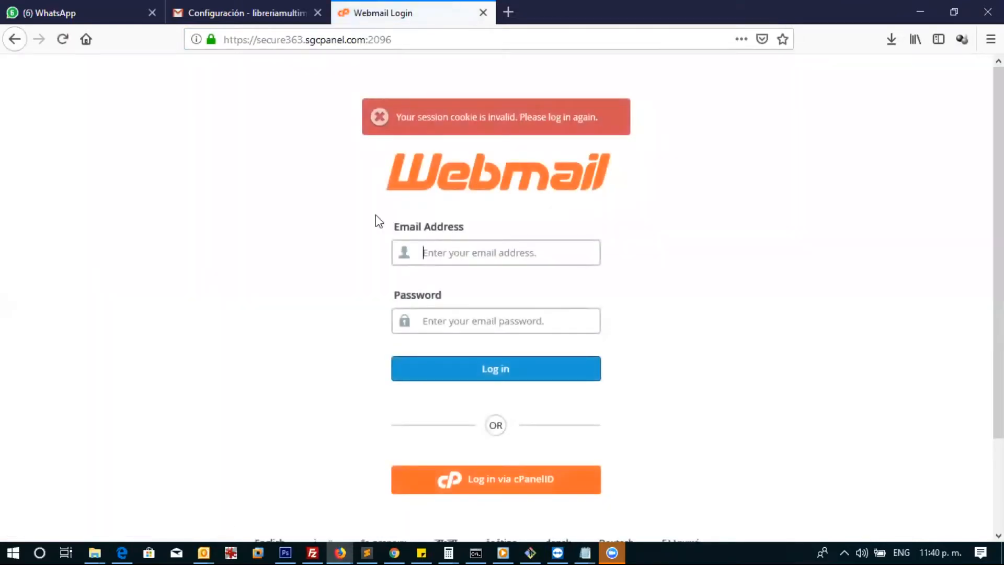
Step: Return to the Gmail account settings, close the send-as address editor without saving, and review the TECHNOPRO eLearning entry
left_click(448, 258)
key("ctrl+shift+Tab")
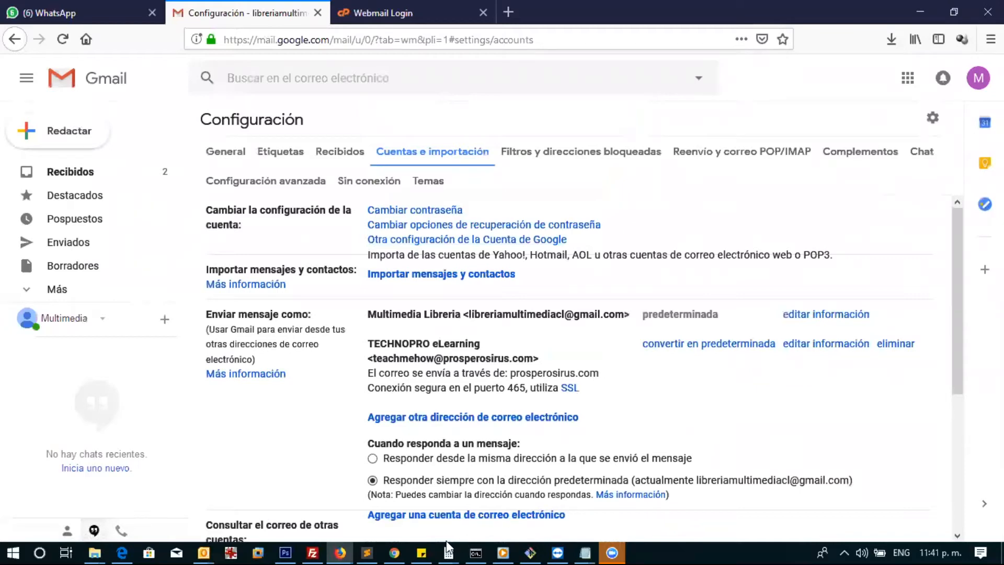
left_click(395, 549)
left_click(400, 544)
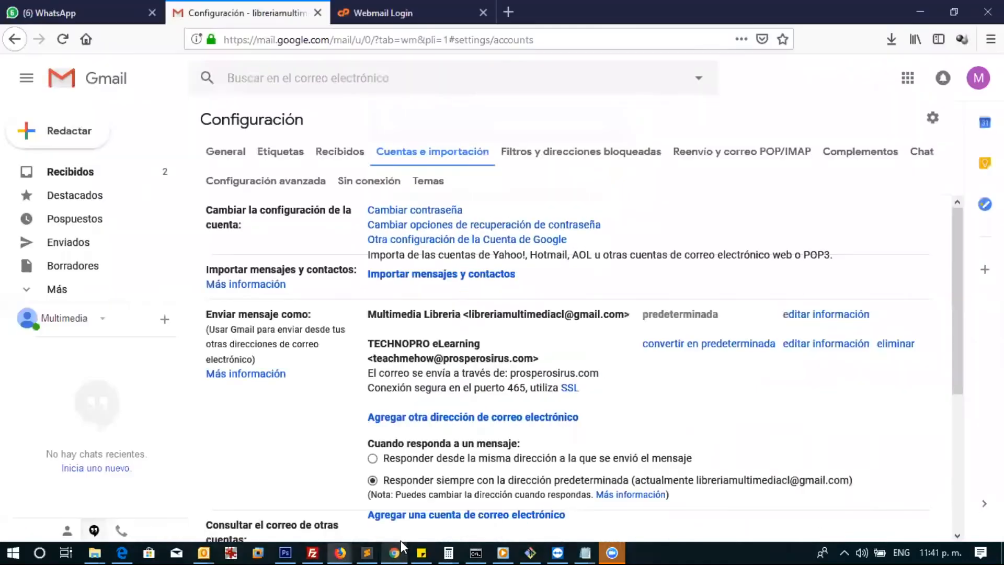
mouse_move(347, 544)
left_click(397, 522)
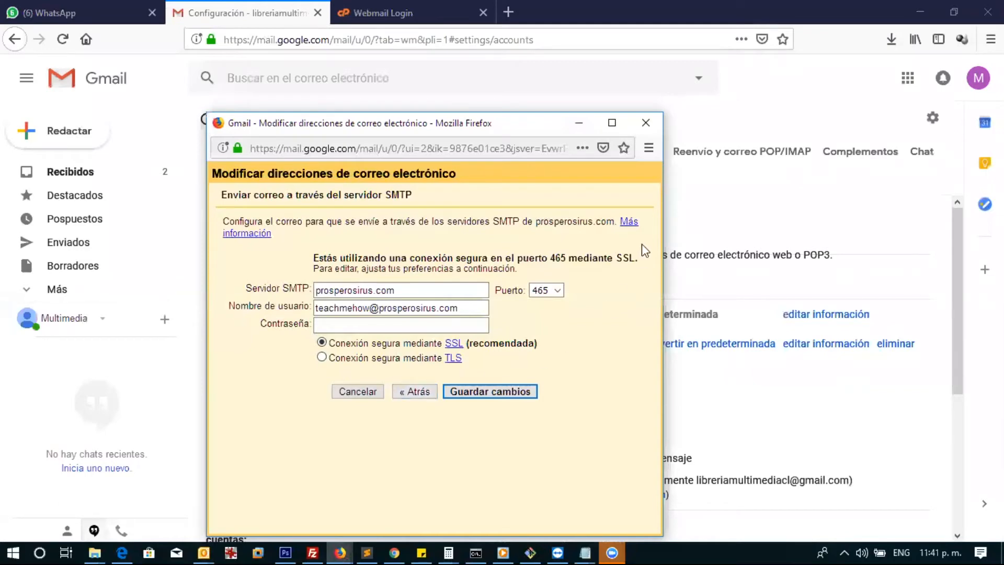
left_click(645, 124)
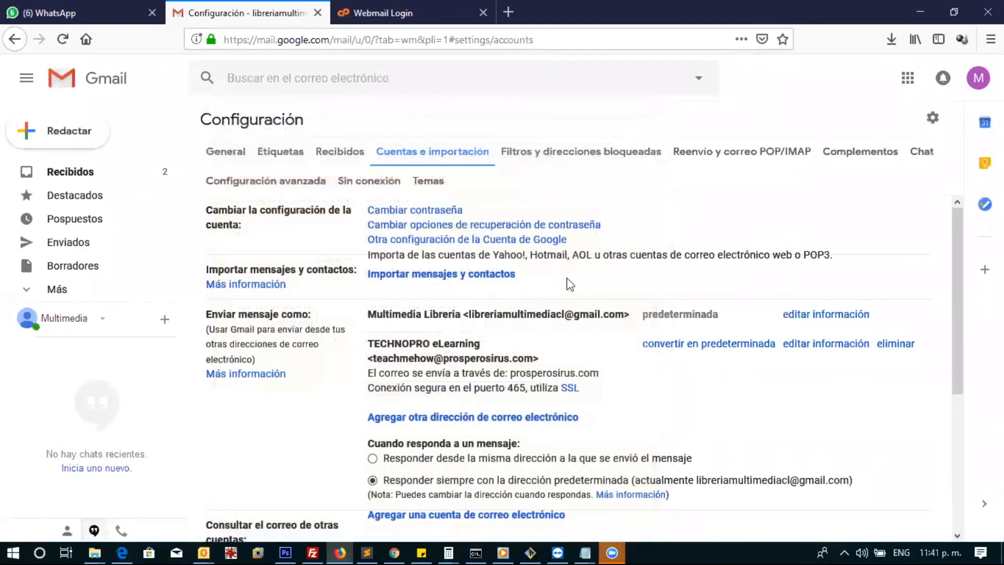
left_click_drag(369, 343, 556, 357)
left_click(556, 358)
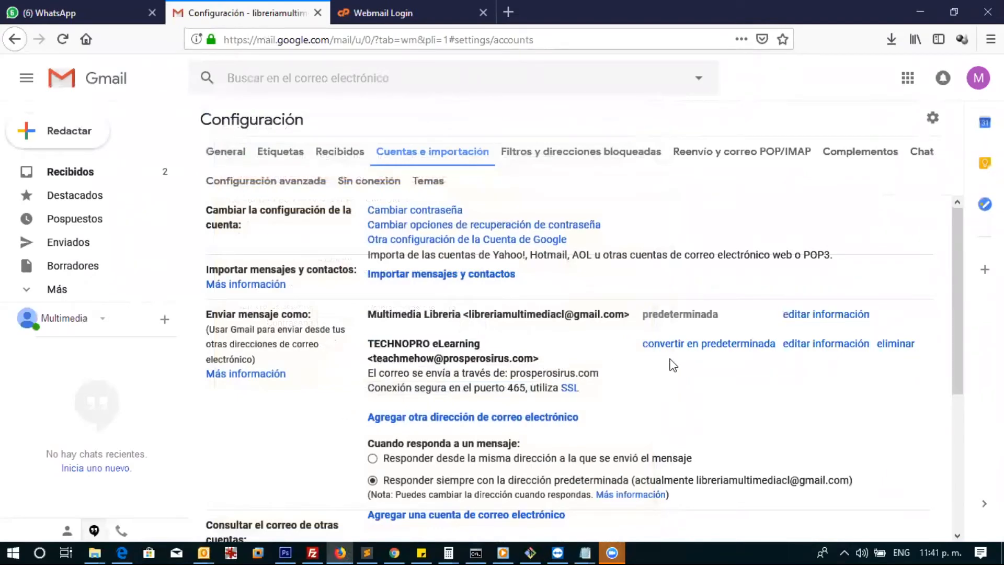